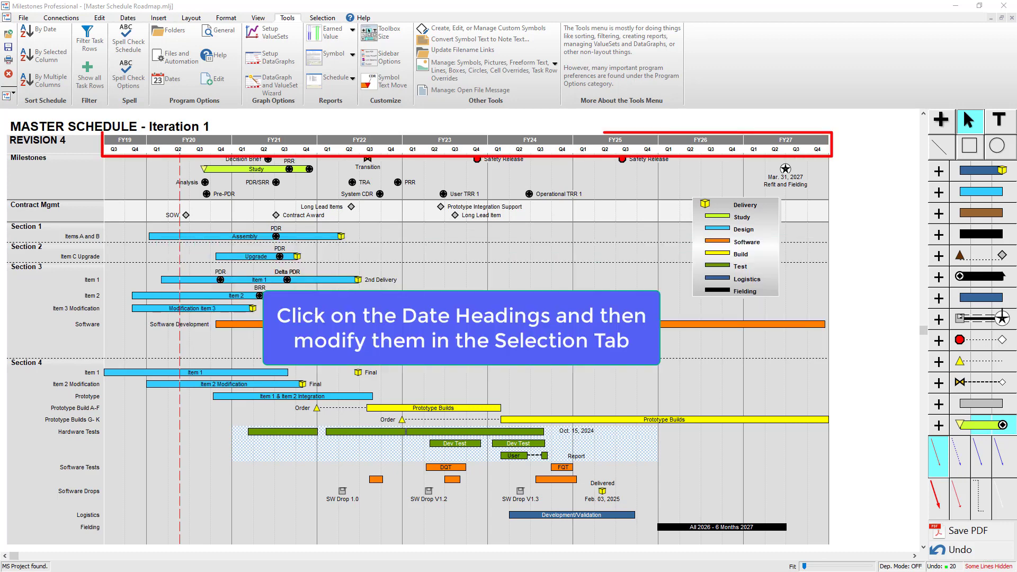
Step: Turn on 'Show at bottom' so the fiscal year and quarter headings also appear below the schedule
{"action": "left_click", "coordinate": [383, 139]}
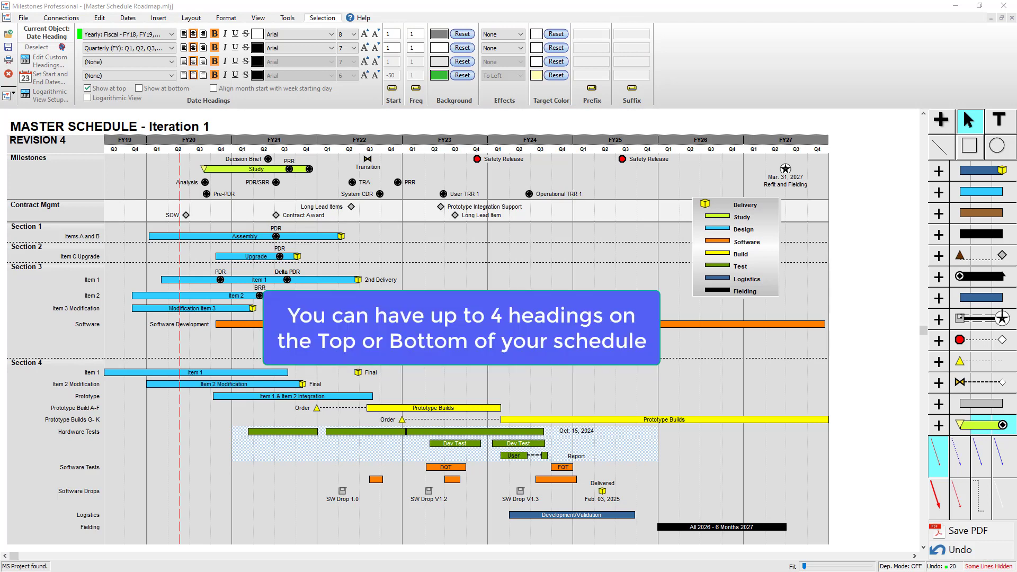
{"action": "left_click", "coordinate": [170, 92]}
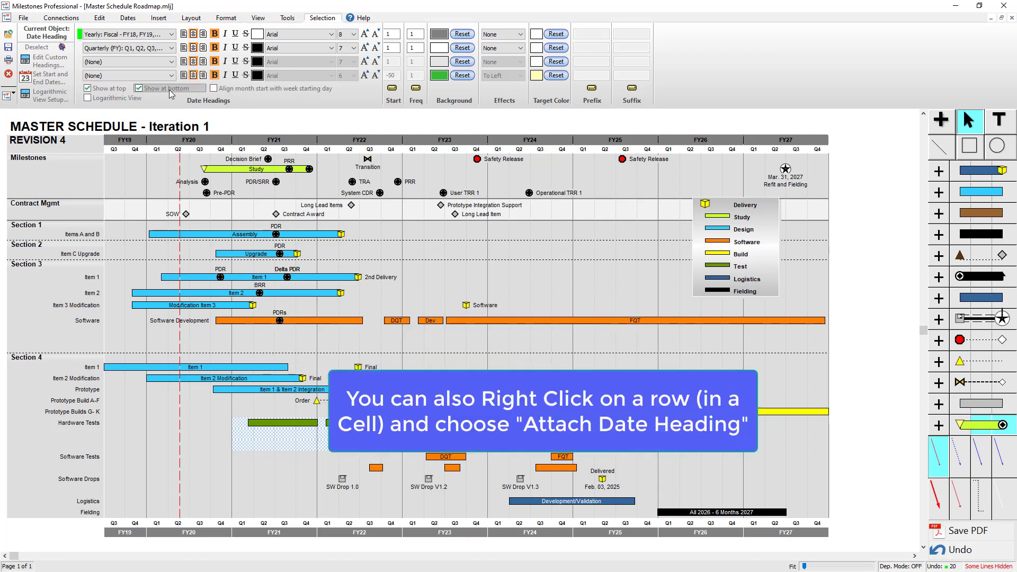
Step: Attach a single green yearly date heading (2019–2027) to the blank row above Section 4
{"action": "right_click", "coordinate": [75, 348]}
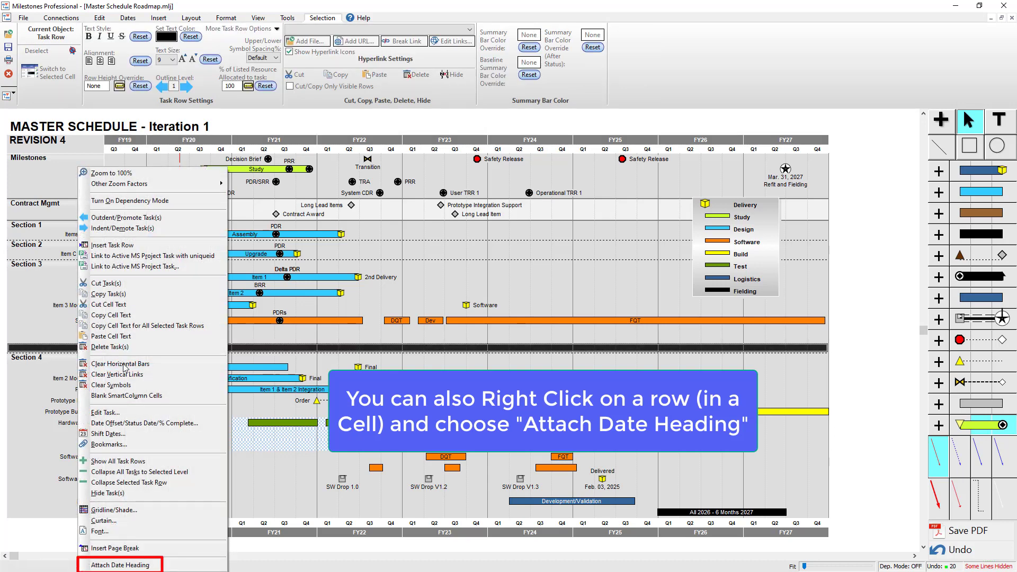
{"action": "left_click", "coordinate": [172, 566]}
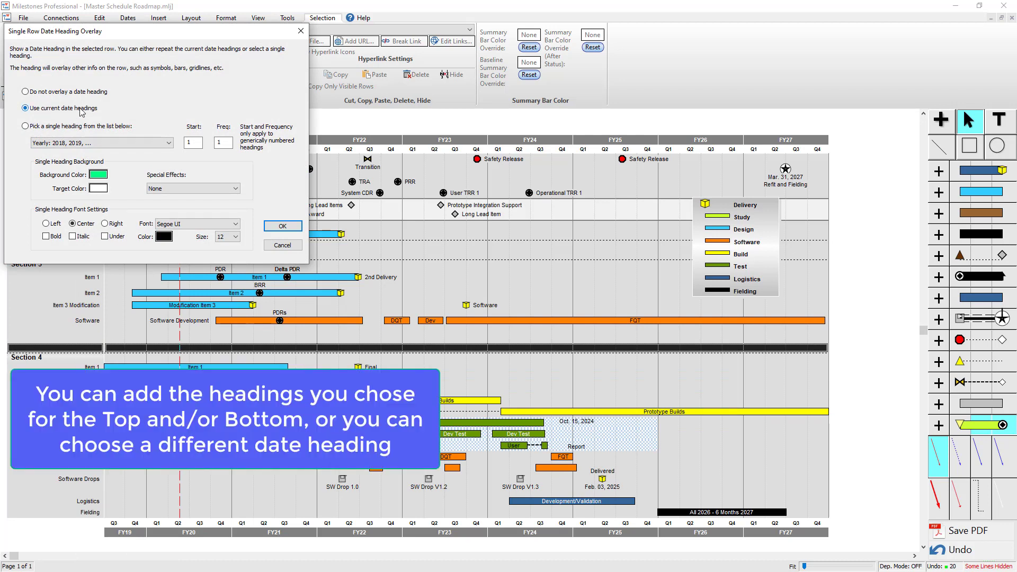
{"action": "left_click", "coordinate": [81, 127]}
{"action": "left_click", "coordinate": [283, 227]}
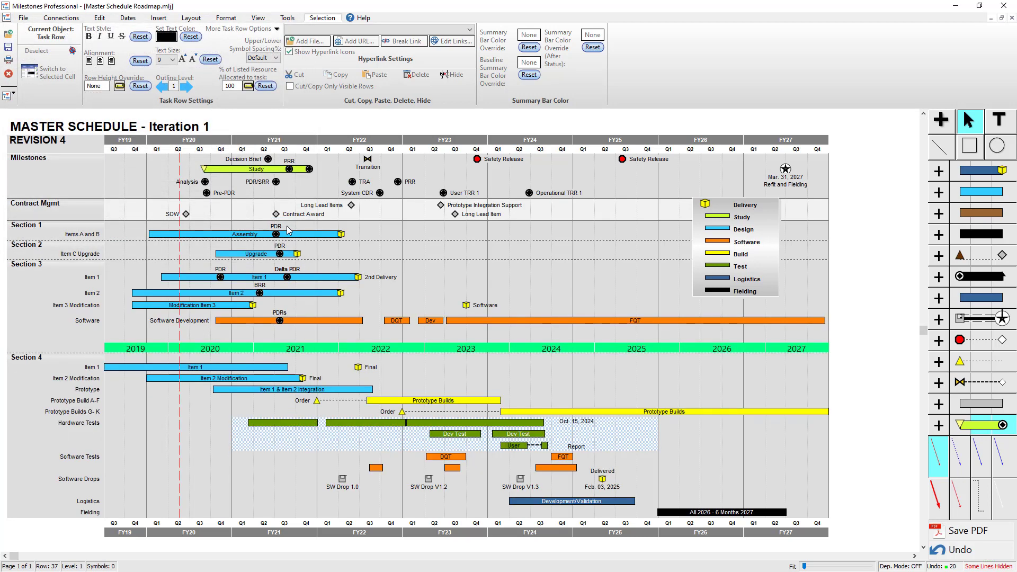
Step: Set the third date heading line to Custom Heading Type 1, leaving the first line unchanged
{"action": "left_click", "coordinate": [309, 142]}
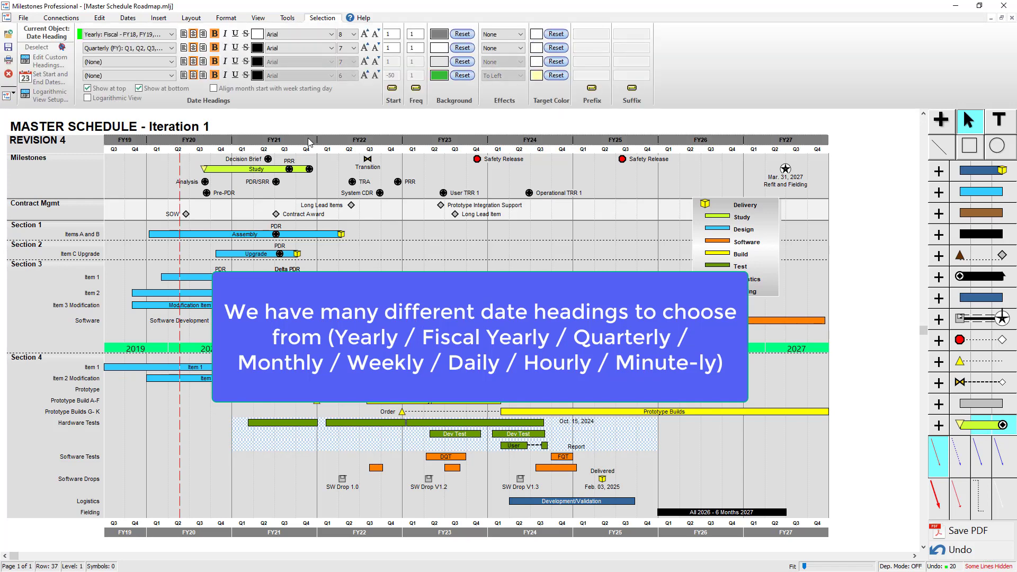
{"action": "left_click", "coordinate": [171, 35]}
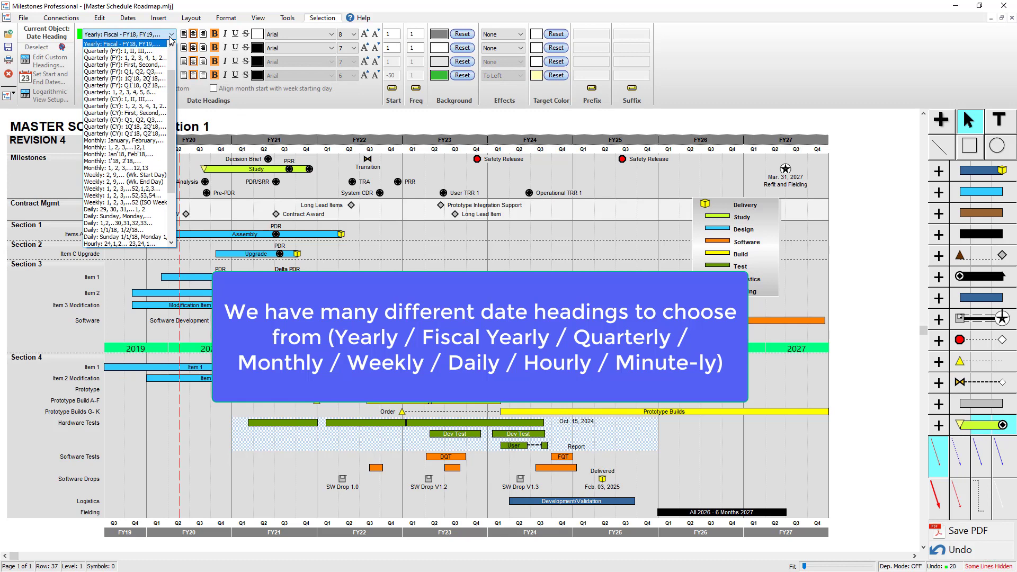
{"action": "scroll", "coordinate": [132, 185], "scroll_direction": "down", "scroll_amount": 4}
{"action": "scroll", "coordinate": [131, 186], "scroll_direction": "down", "scroll_amount": 1}
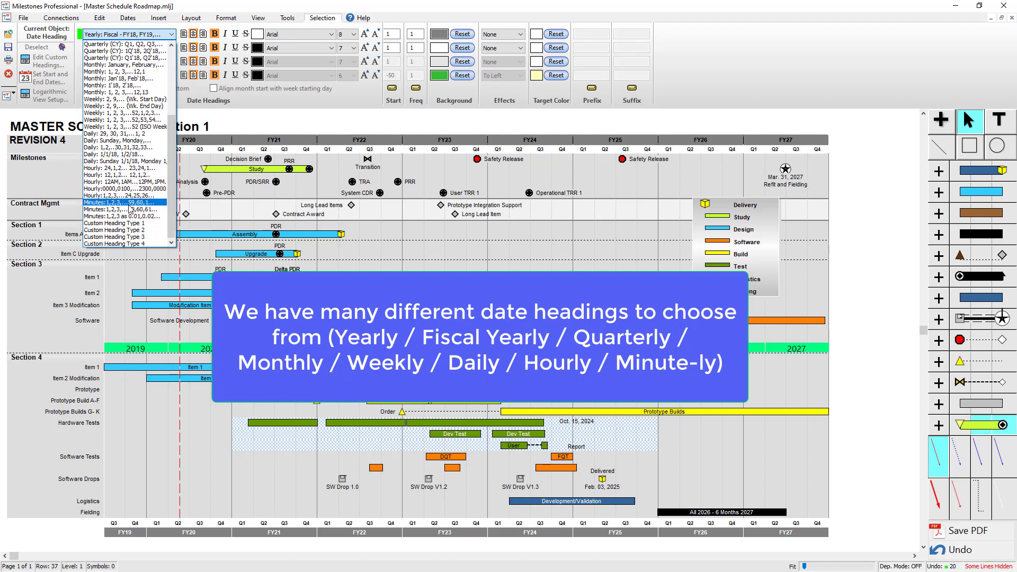
{"action": "key", "text": "Escape"}
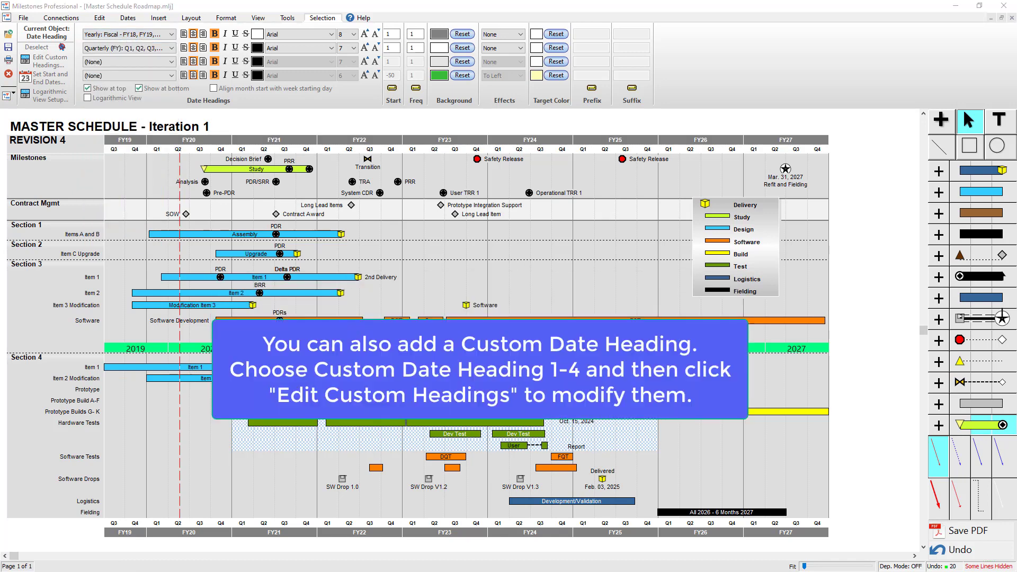
{"action": "left_click", "coordinate": [170, 62]}
{"action": "left_click_drag", "start_coordinate": [169, 94], "coordinate": [162, 220]}
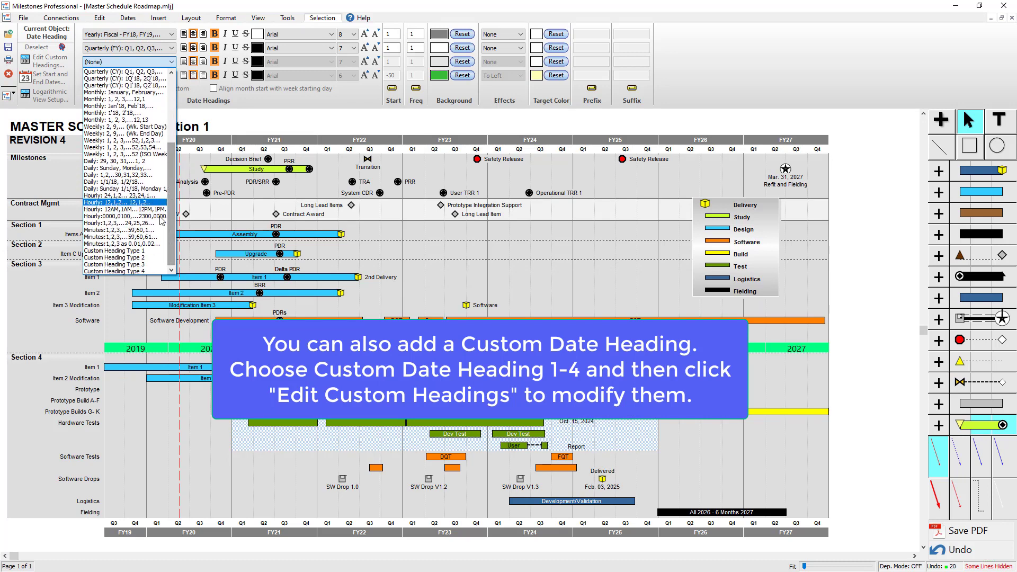
{"action": "left_click", "coordinate": [147, 252]}
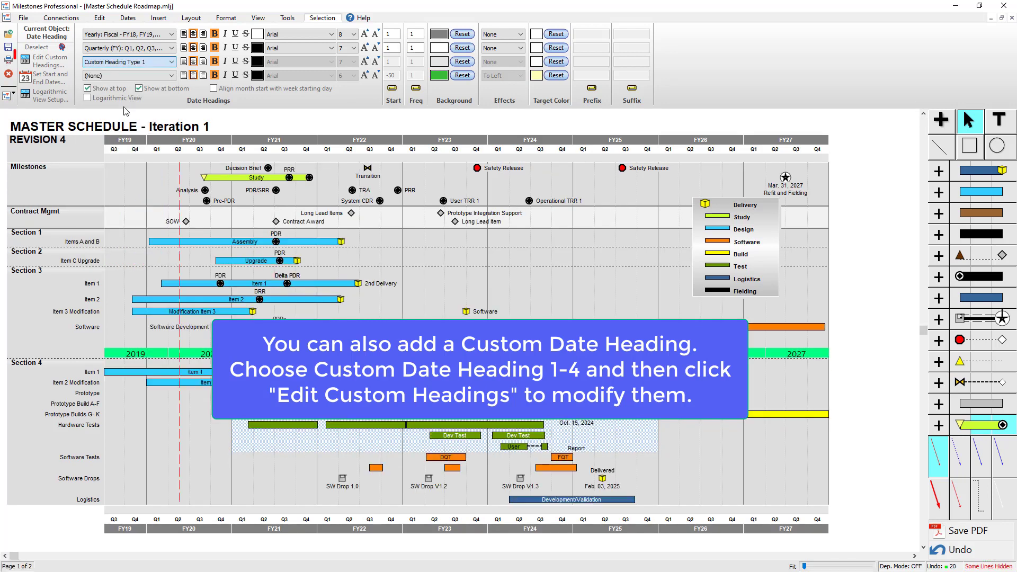
Step: Create the custom heading 'Phase 1' ending 1/31/2020 on Custom Type 1
{"action": "left_click", "coordinate": [63, 65]}
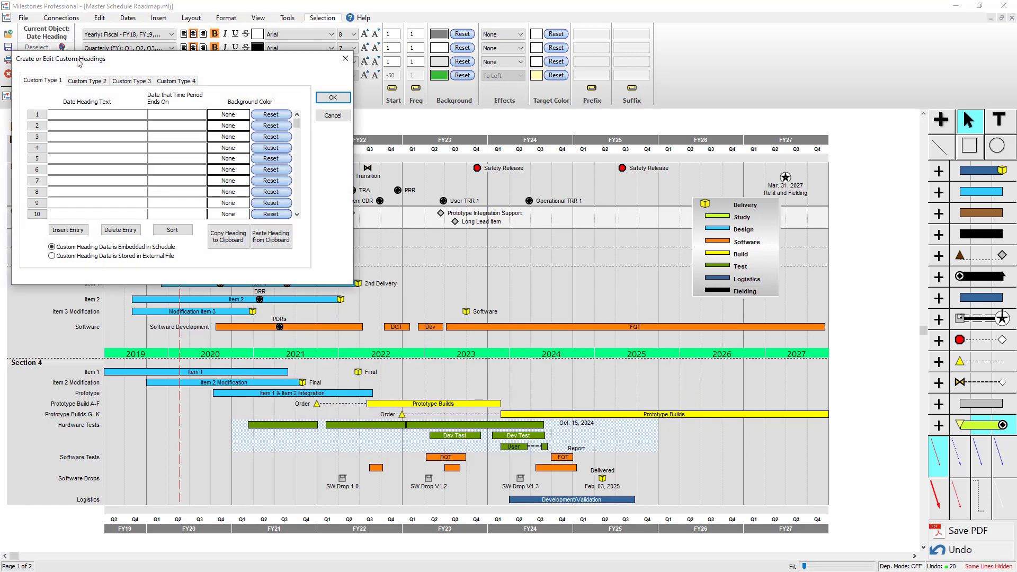
{"action": "left_click_drag", "start_coordinate": [75, 59], "coordinate": [99, 111]}
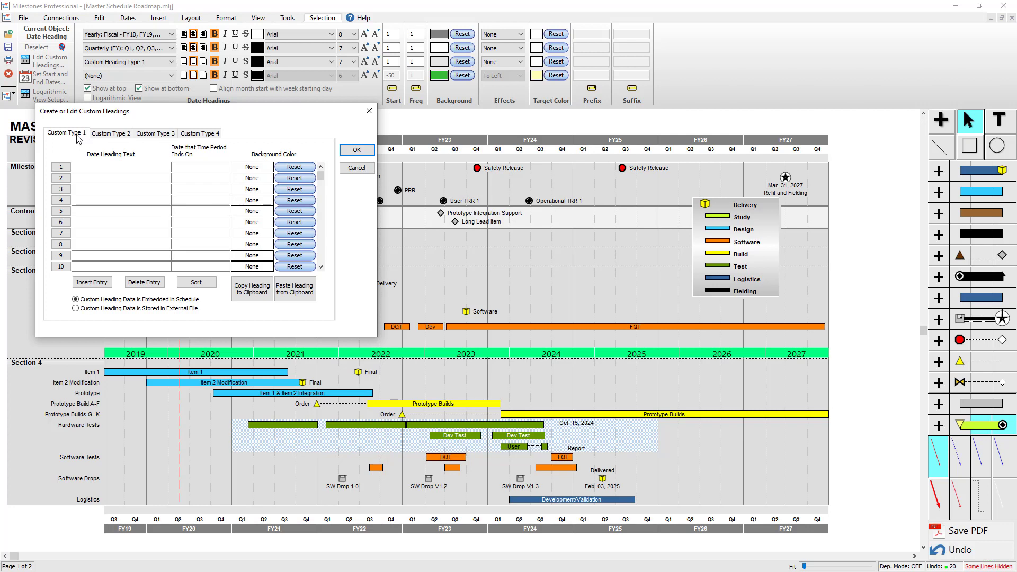
{"action": "left_click", "coordinate": [96, 167]}
{"action": "type", "text": "Phase 1"}
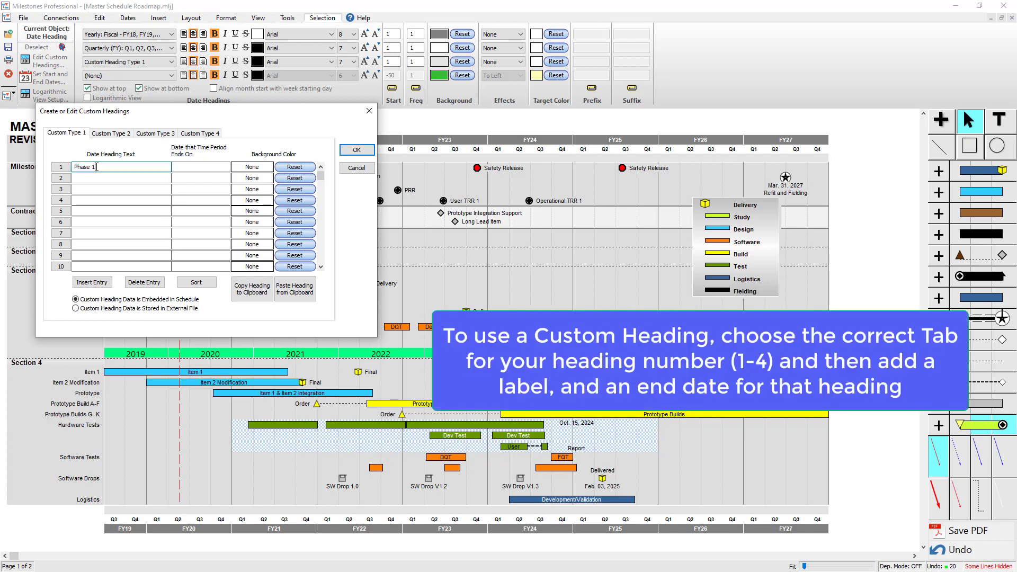
{"action": "left_click", "coordinate": [188, 168]}
{"action": "type", "text": "1/31/2020"}
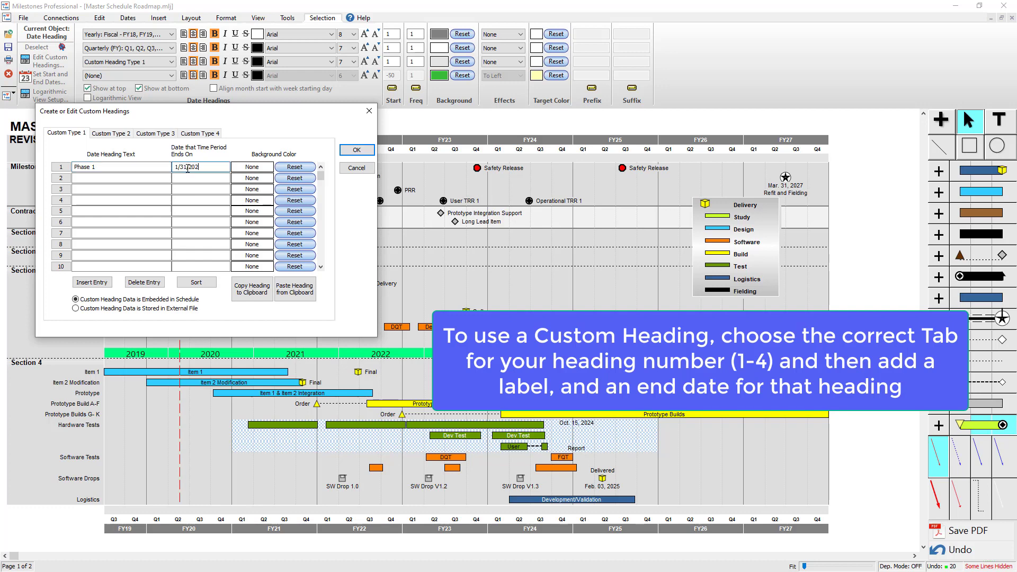
{"action": "left_click", "coordinate": [348, 152]}
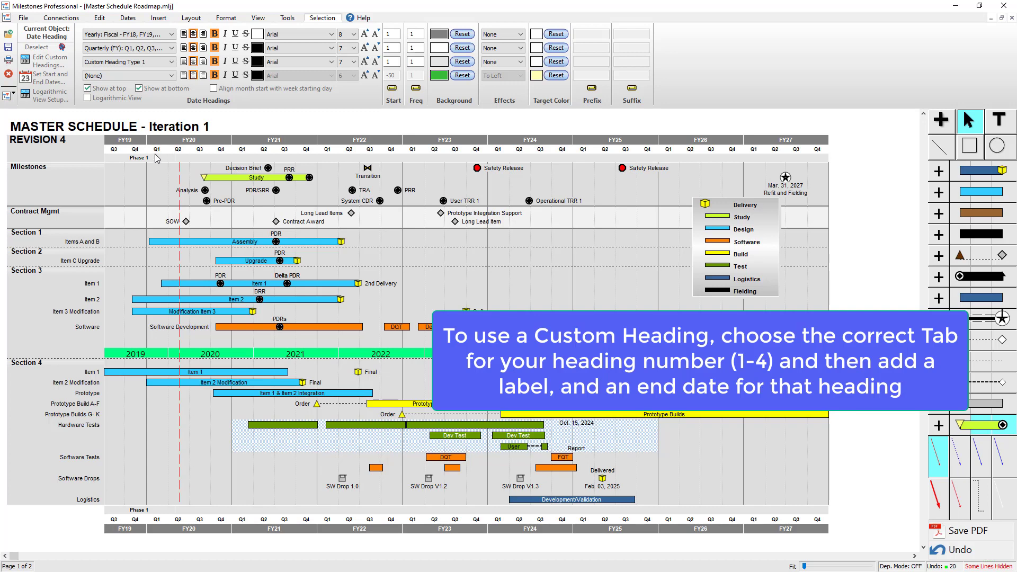
Step: Add a second custom heading 'Phase 2' ending 11/30/2020
{"action": "left_click", "coordinate": [64, 68]}
{"action": "left_click", "coordinate": [107, 126]}
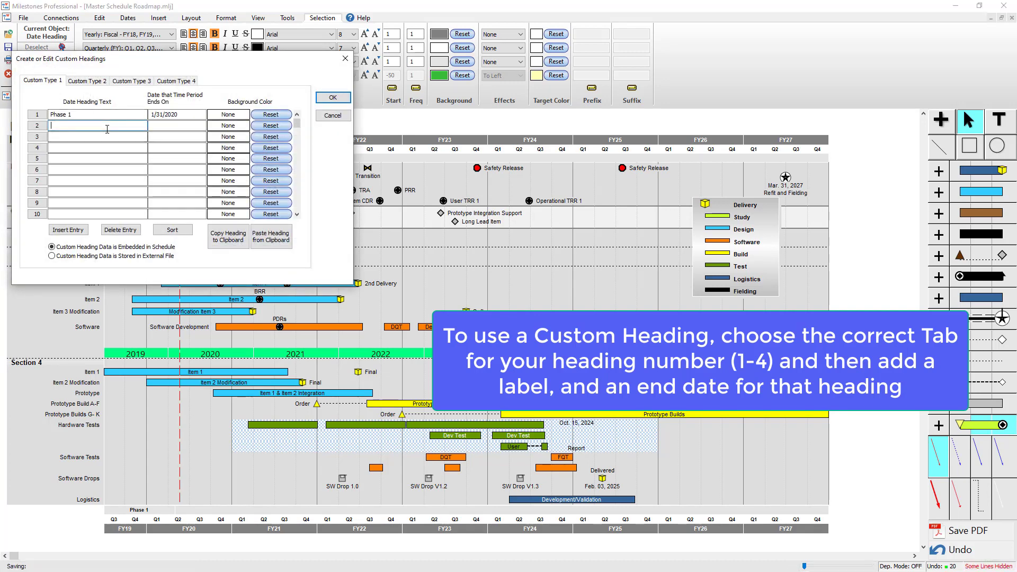
{"action": "type", "text": "Phase 2"}
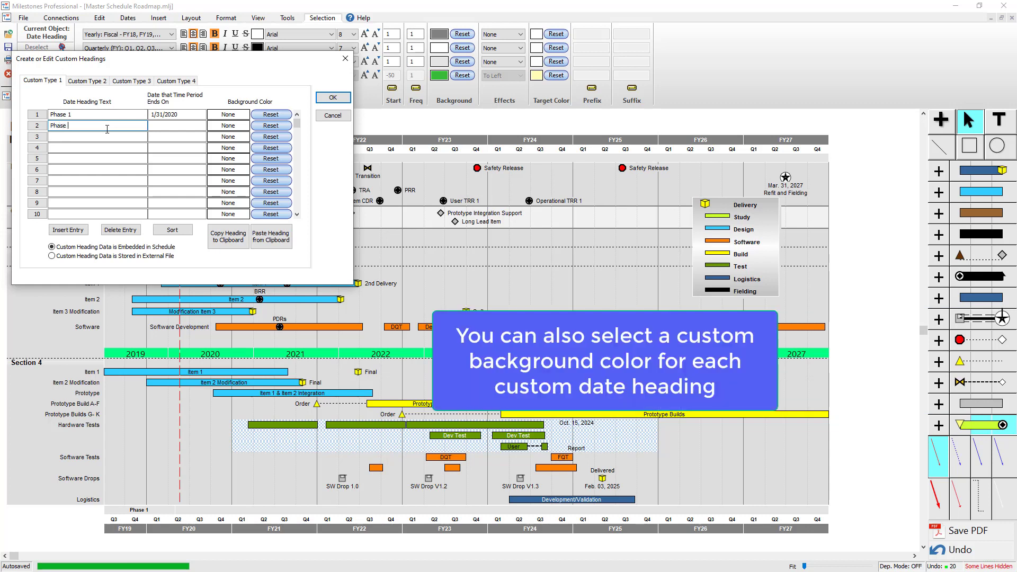
{"action": "left_click", "coordinate": [153, 125]}
{"action": "type", "text": "11/30/2020"}
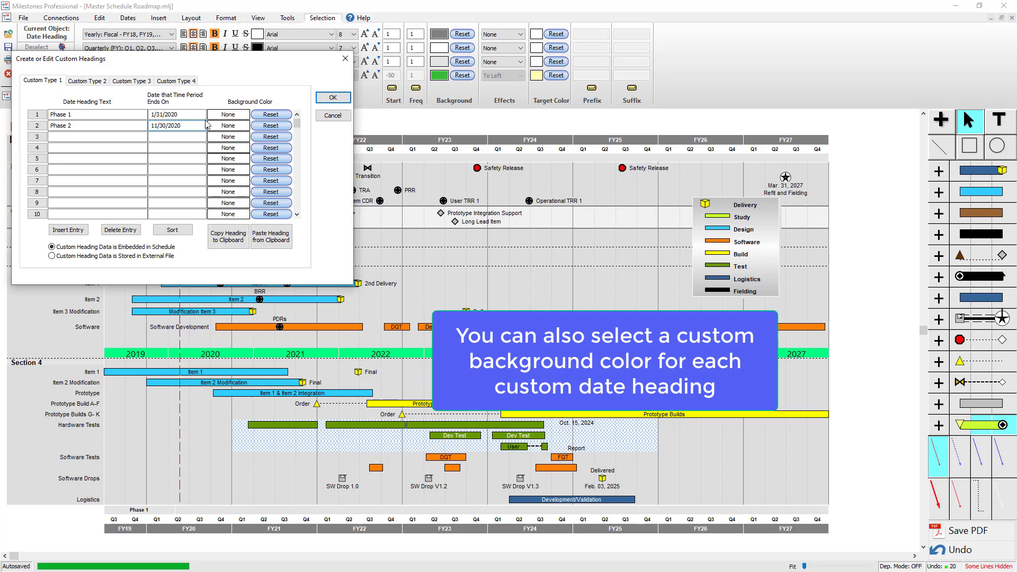
Step: Shade Phase 1 lime green and Phase 2 light green, and apply the custom headings
{"action": "left_click", "coordinate": [218, 113]}
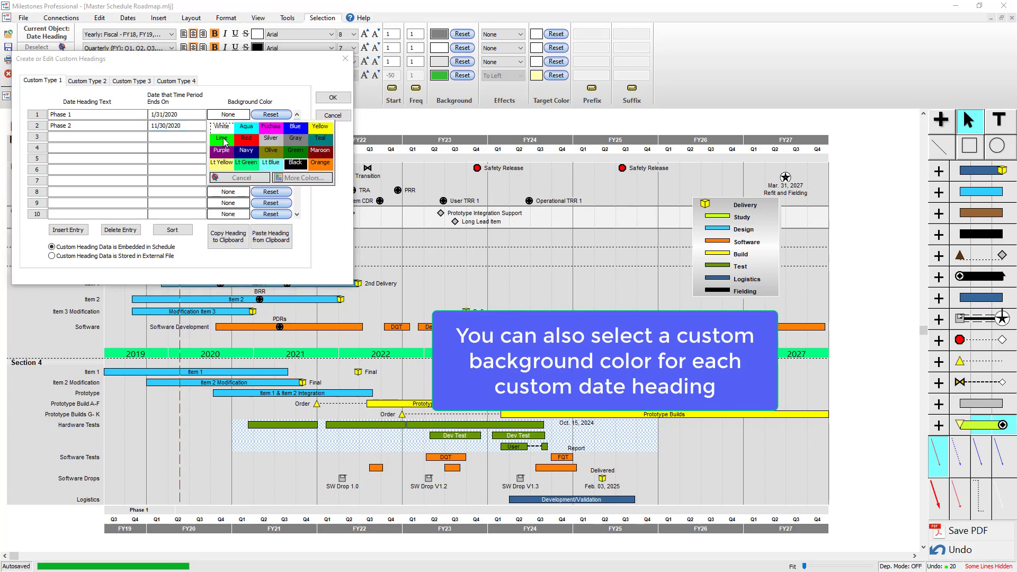
{"action": "left_click", "coordinate": [223, 139]}
{"action": "left_click", "coordinate": [229, 126]}
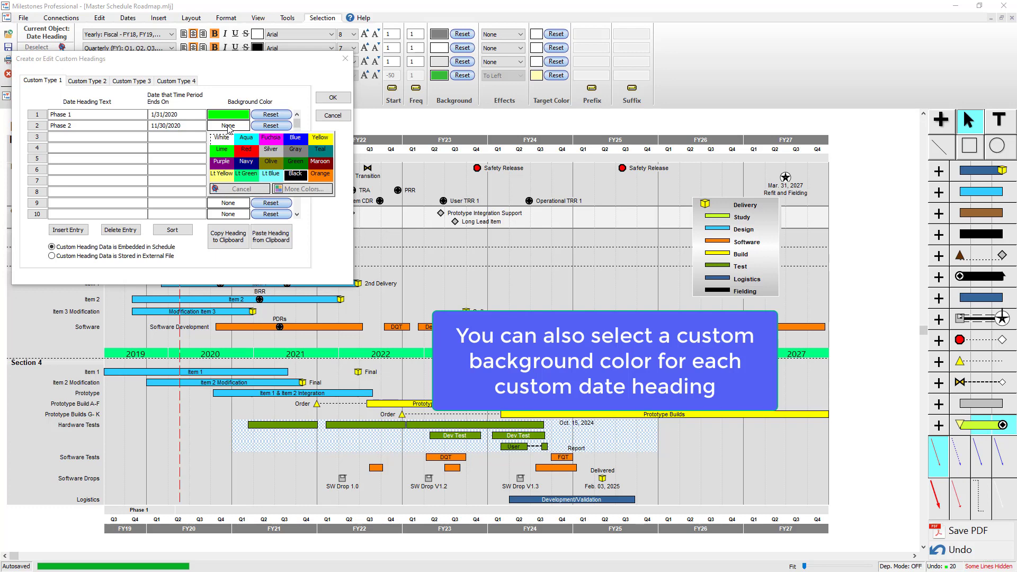
{"action": "left_click", "coordinate": [245, 179]}
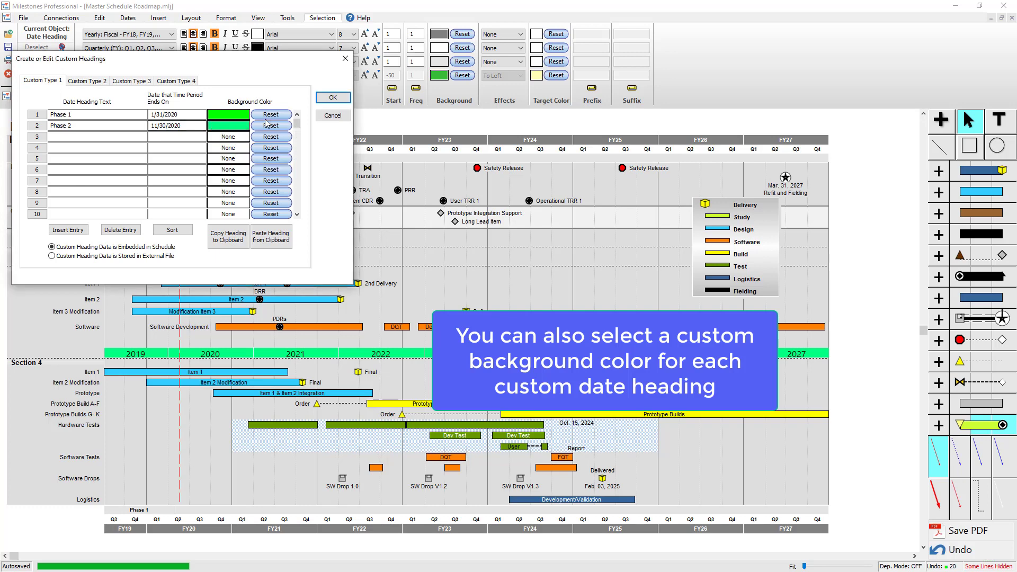
{"action": "left_click", "coordinate": [332, 98]}
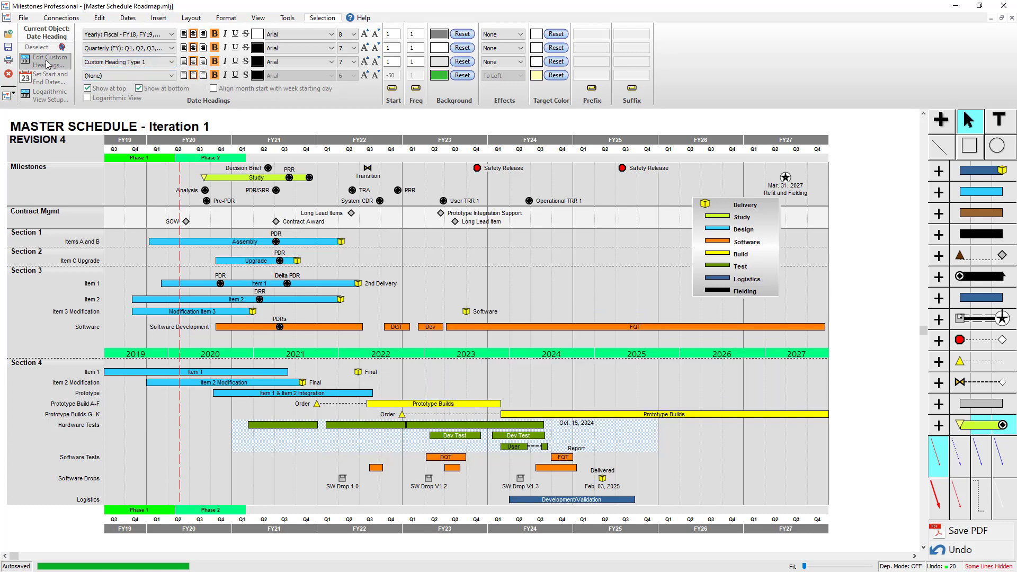
Step: Open LogarithmicExample.mlj from the recently used schedules list
{"action": "left_click", "coordinate": [48, 64]}
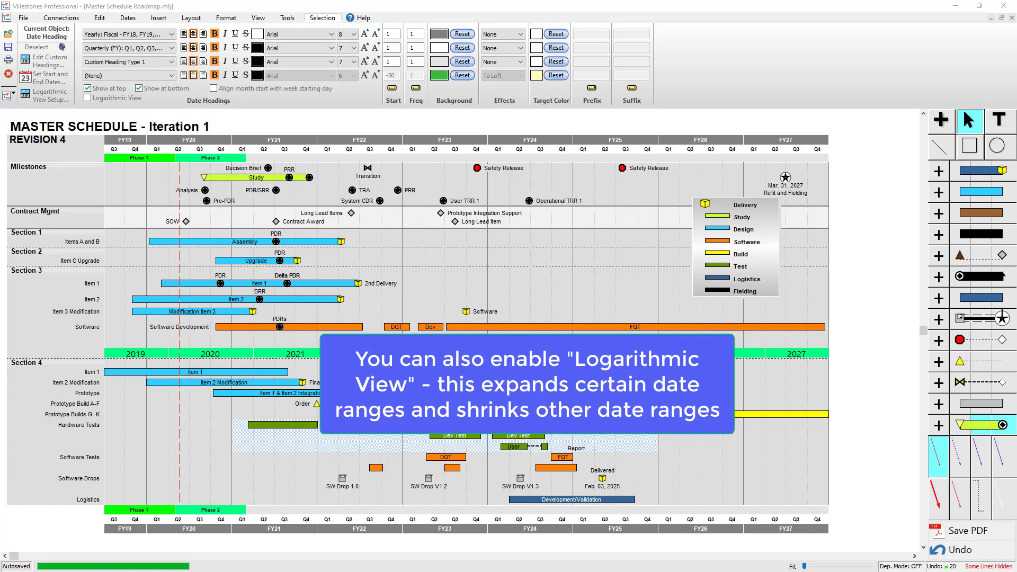
{"action": "left_click", "coordinate": [9, 96]}
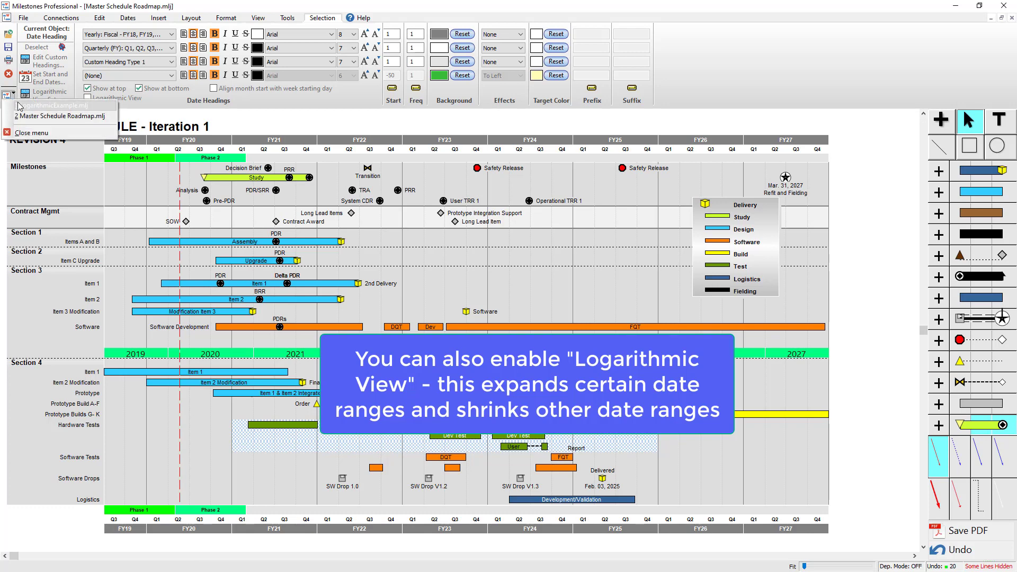
{"action": "left_click", "coordinate": [25, 110]}
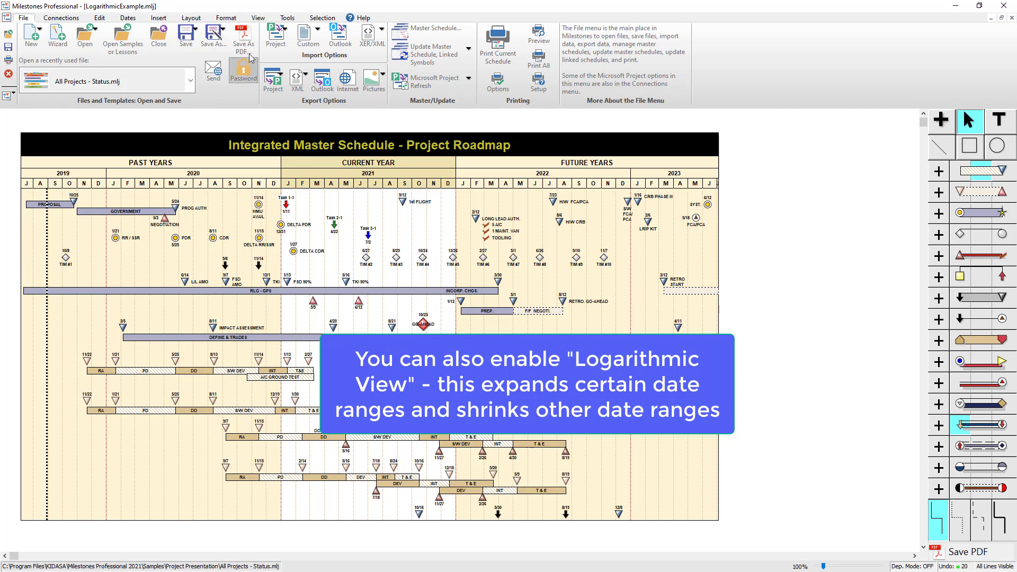
Step: Open the Gantt - Logarithmic setup and leave all 2020 months unexpanded
{"action": "left_click", "coordinate": [259, 18]}
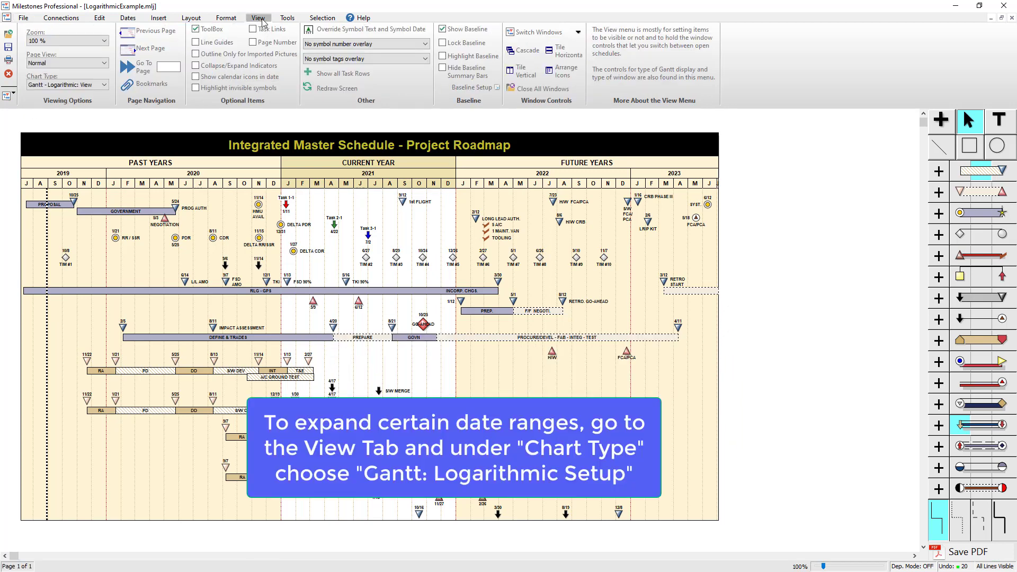
{"action": "left_click", "coordinate": [82, 87]}
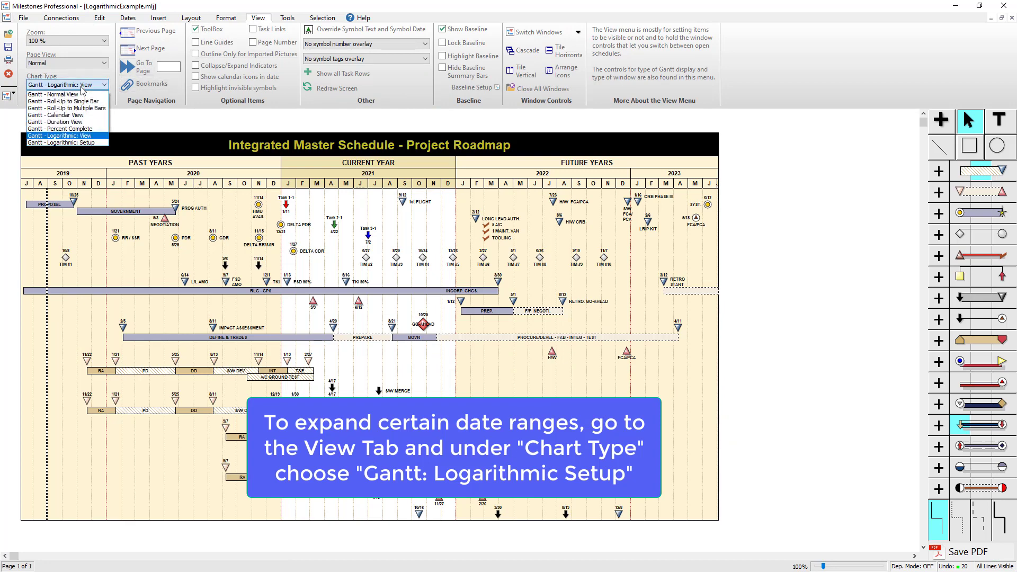
{"action": "left_click", "coordinate": [82, 143]}
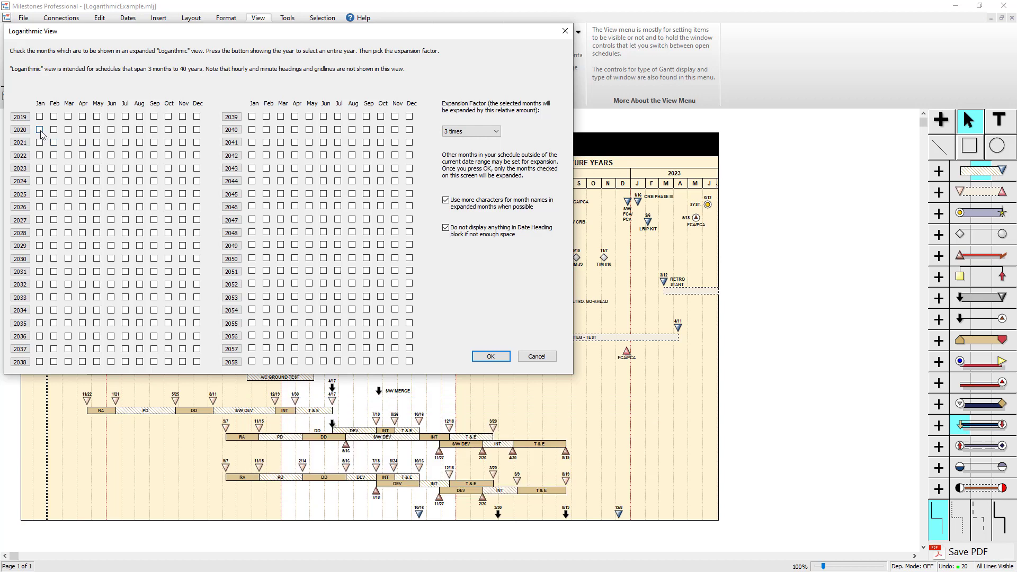
{"action": "left_click", "coordinate": [40, 130]}
{"action": "left_click", "coordinate": [54, 130]}
{"action": "left_click", "coordinate": [68, 130]}
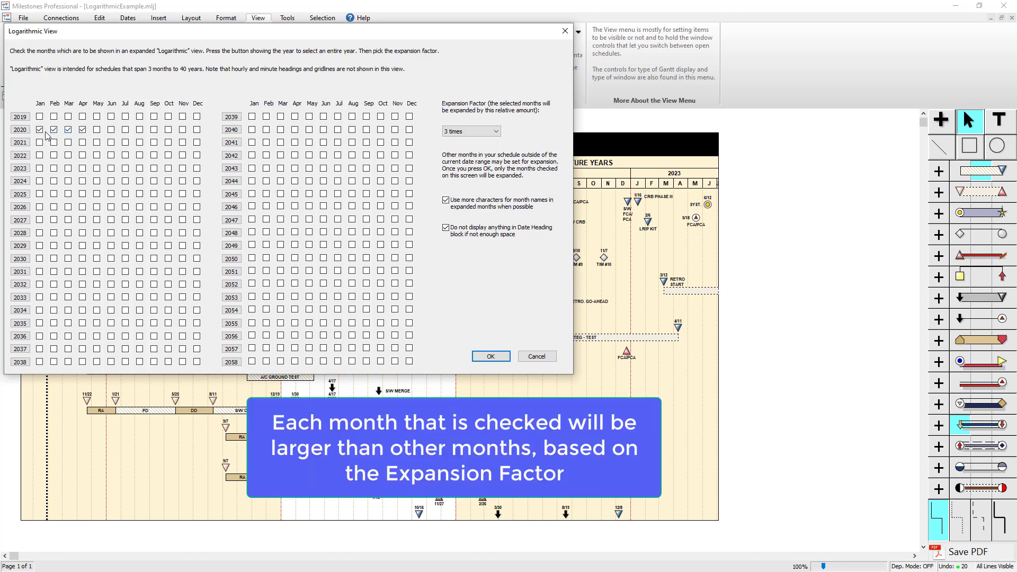
{"action": "left_click", "coordinate": [21, 130]}
{"action": "left_click", "coordinate": [26, 130]}
Step: Mark all twelve months of 2021 for expansion with an expansion factor of 3 times
{"action": "left_click_drag", "start_coordinate": [152, 32], "coordinate": [260, 247]}
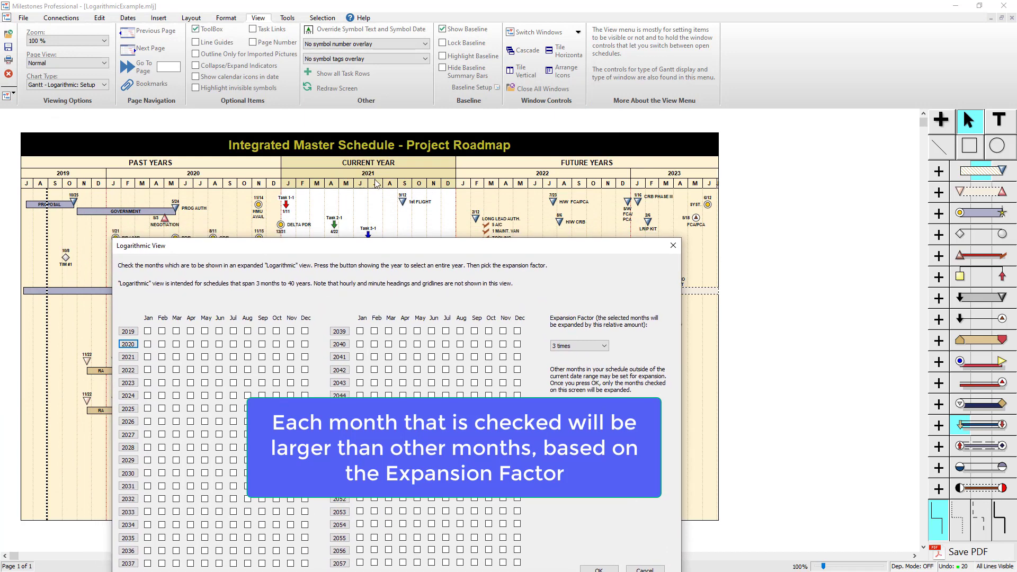
{"action": "left_click", "coordinate": [128, 357]}
{"action": "left_click", "coordinate": [572, 350]}
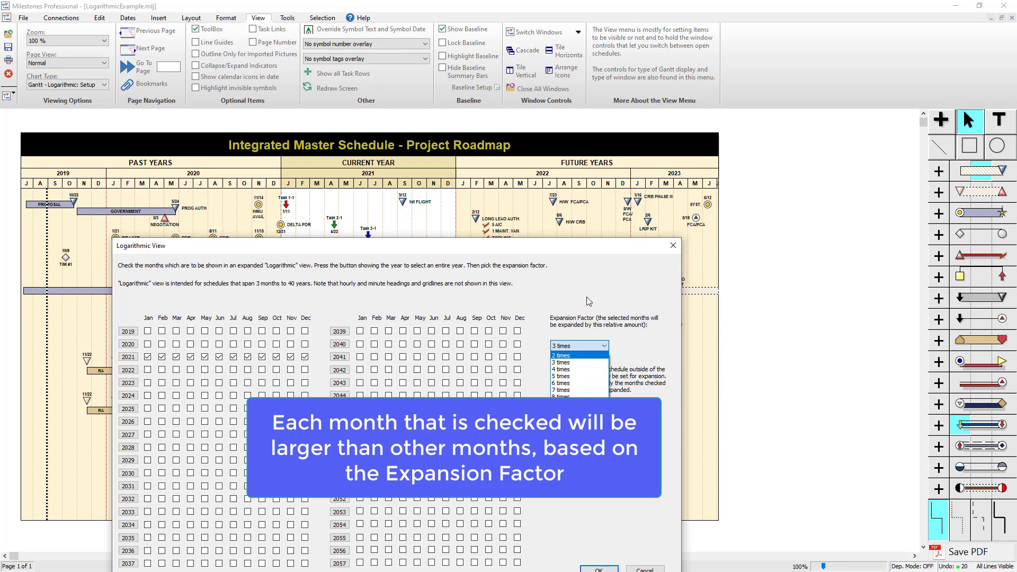
{"action": "left_click", "coordinate": [569, 251]}
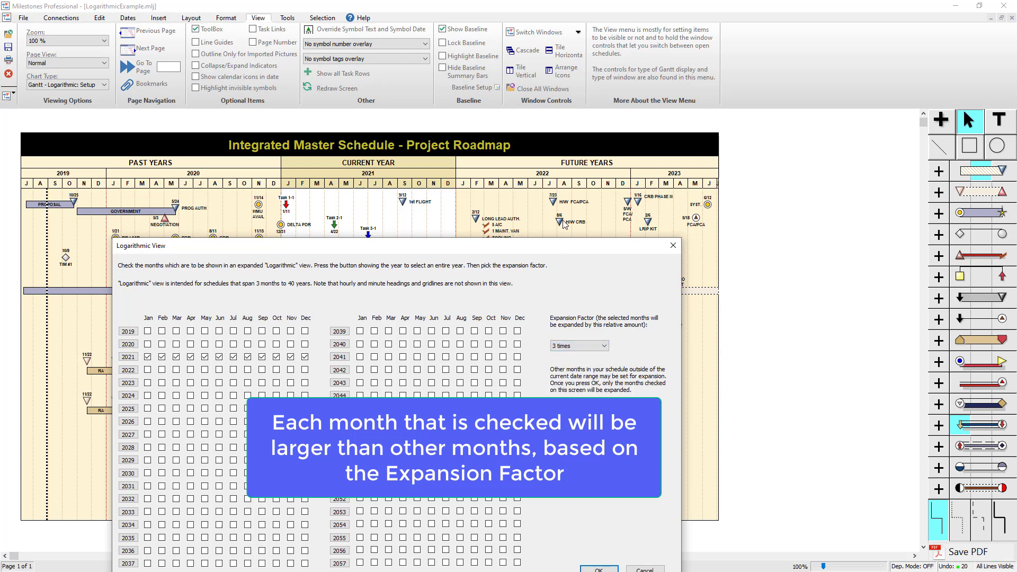
{"action": "left_click_drag", "start_coordinate": [566, 252], "coordinate": [554, 141]}
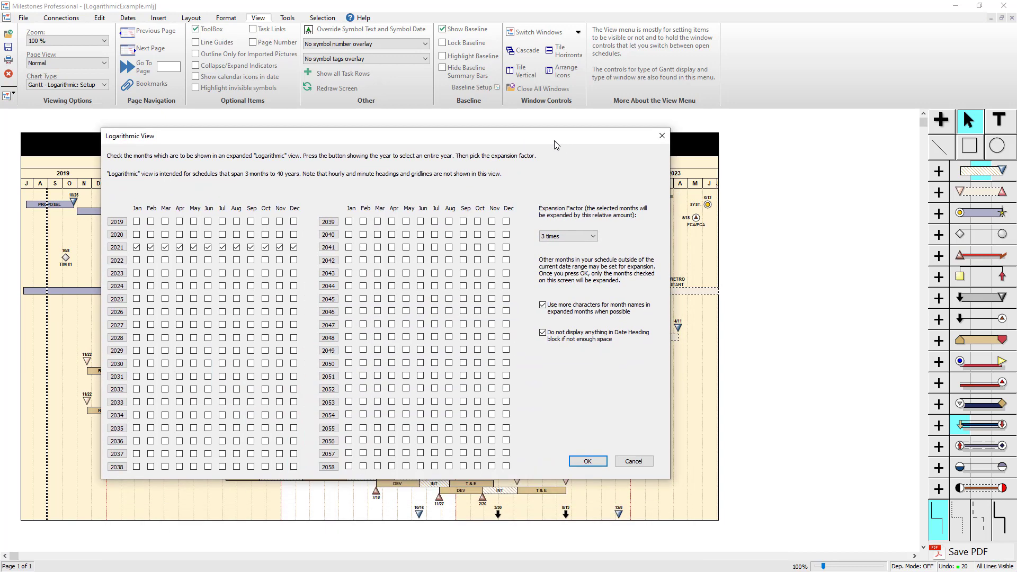
Step: Apply the logarithmic view so 2021 is drawn three times wider than other years
{"action": "left_click", "coordinate": [588, 461]}
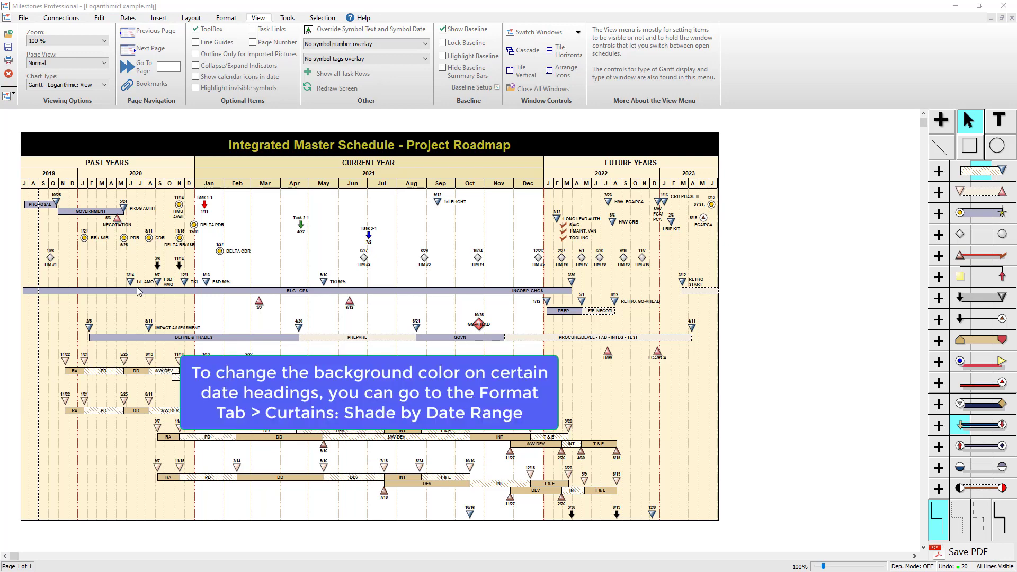
Step: Bring up Curtains (Shade by Date Range) and select the 1/1/2021 curtain
{"action": "left_click", "coordinate": [227, 20]}
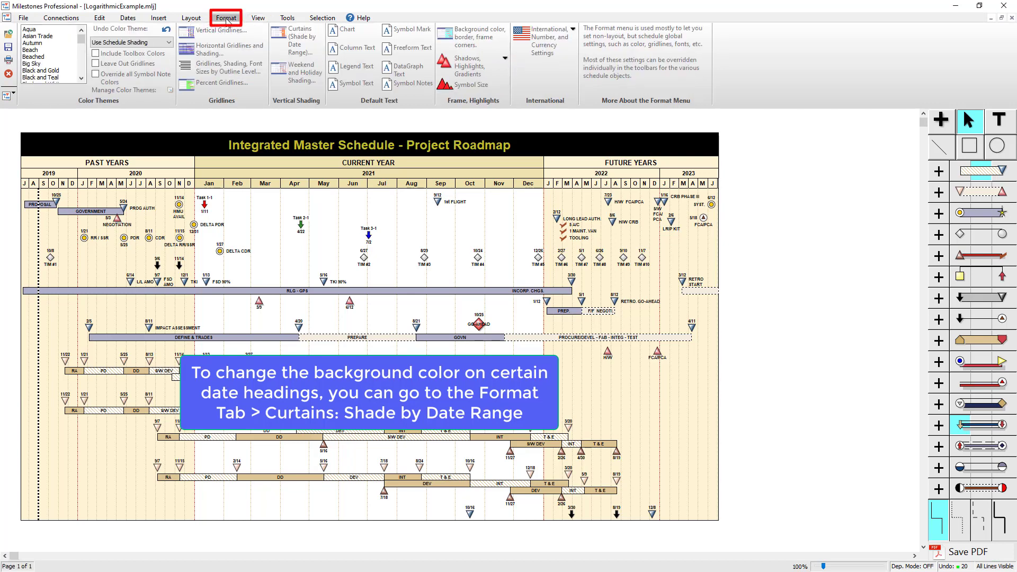
{"action": "left_click", "coordinate": [311, 51]}
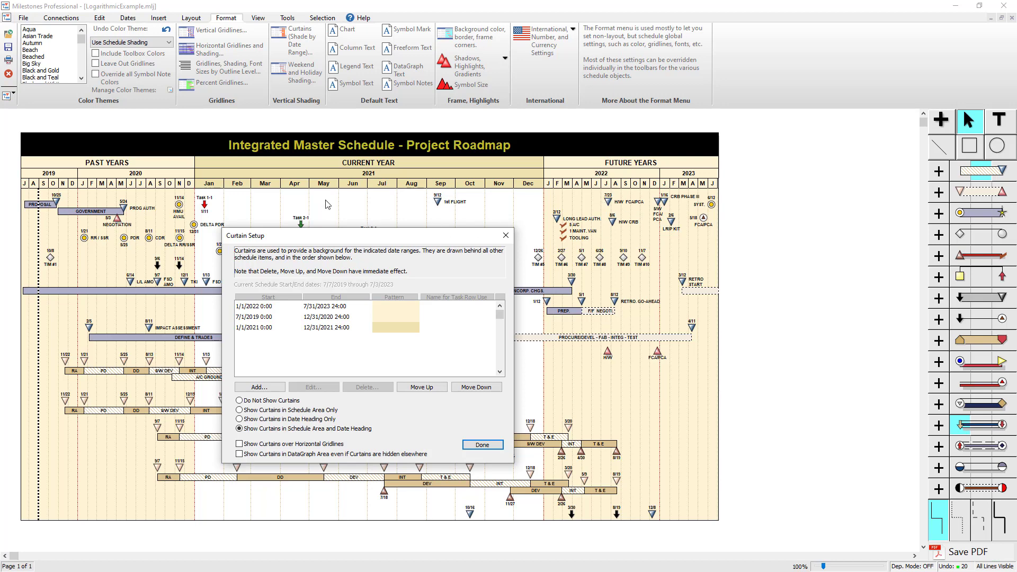
{"action": "left_click", "coordinate": [258, 327]}
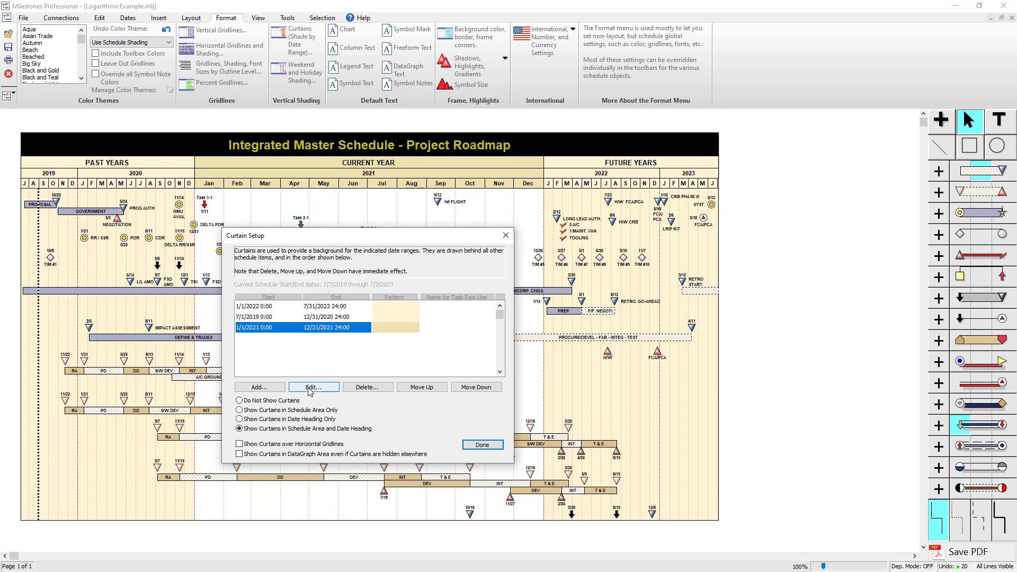
Step: Restrict the 1/1/2021 curtain to date headings only and close the curtain setup
{"action": "left_click", "coordinate": [311, 390]}
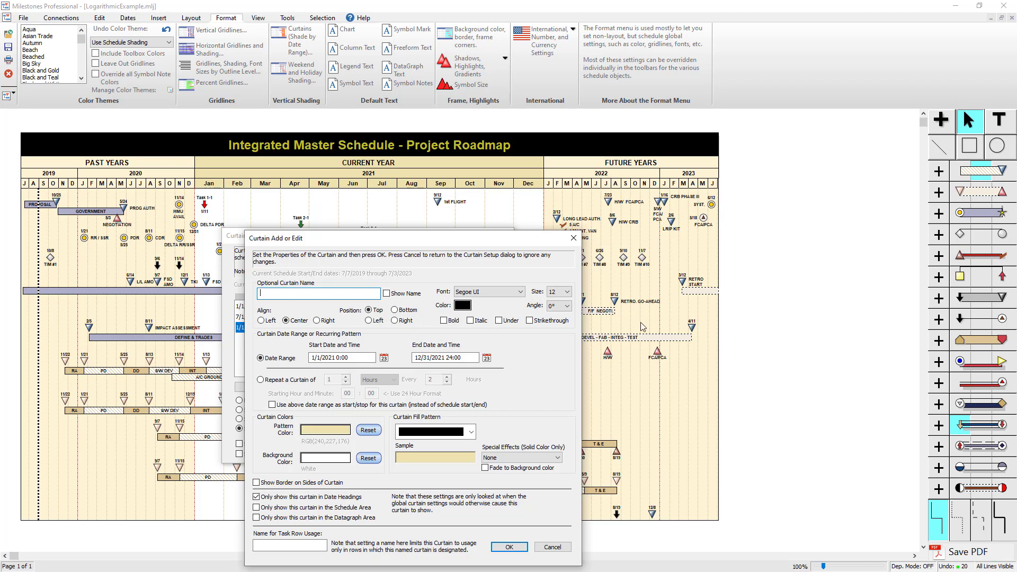
{"action": "left_click", "coordinate": [502, 550]}
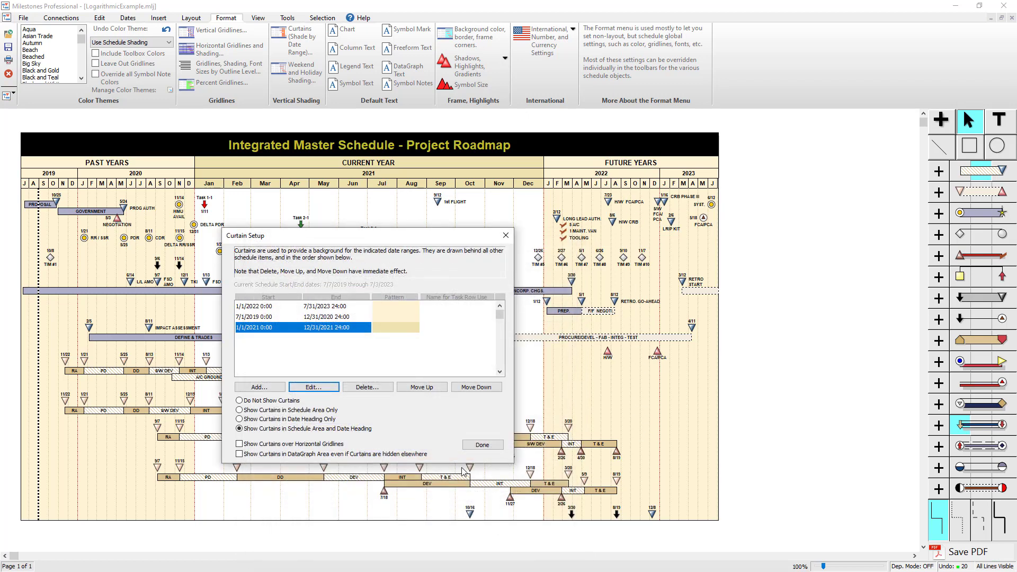
{"action": "left_click", "coordinate": [479, 445]}
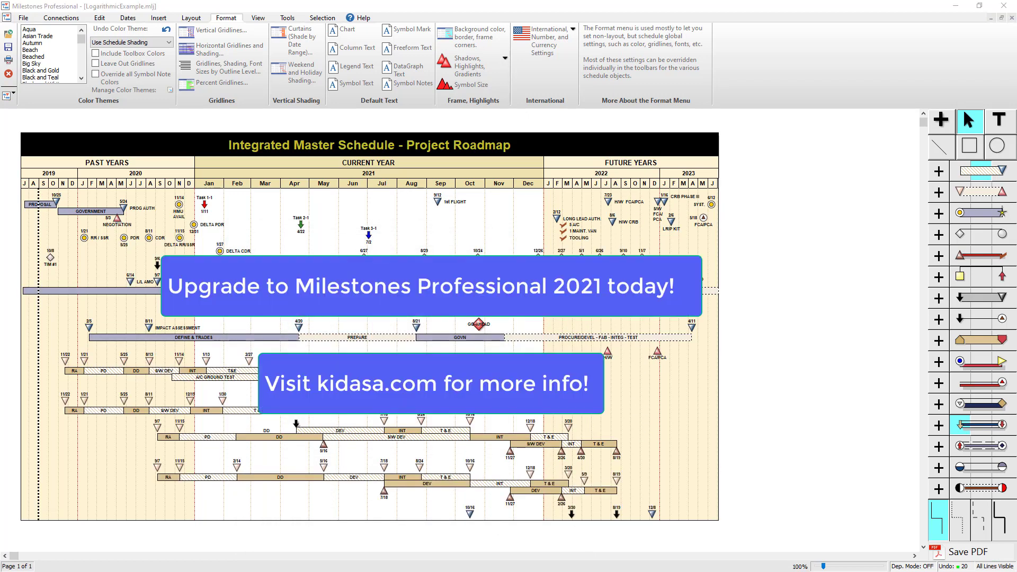